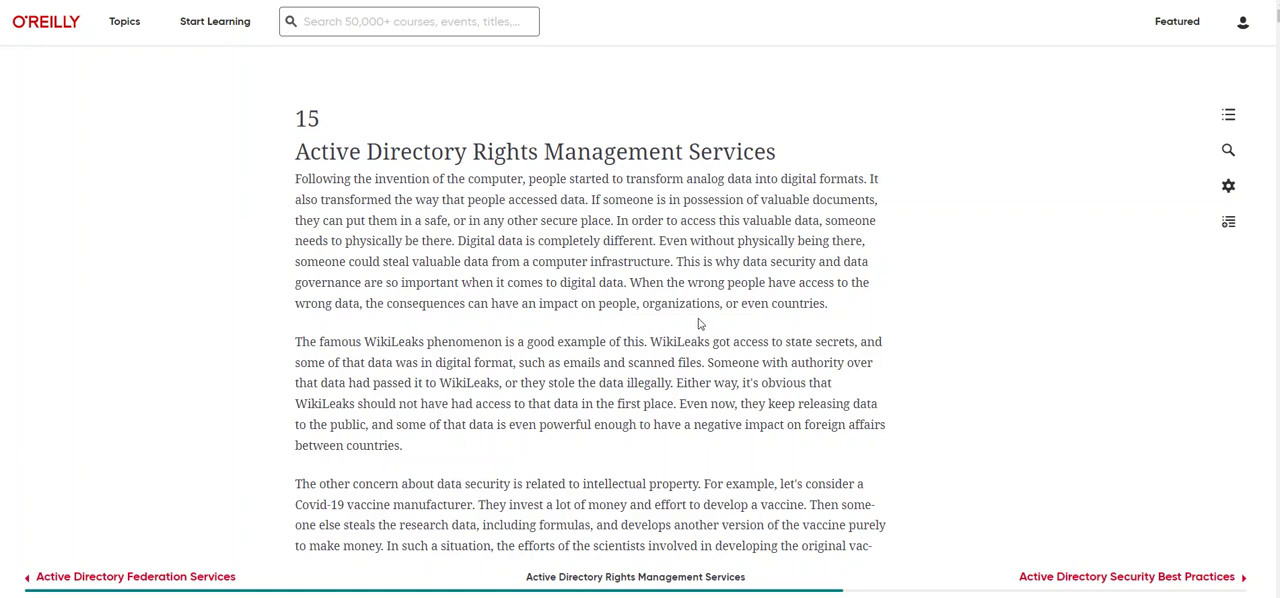
scroll(700, 324, down, 3)
scroll(700, 324, down, 3)
scroll(700, 324, down, 2)
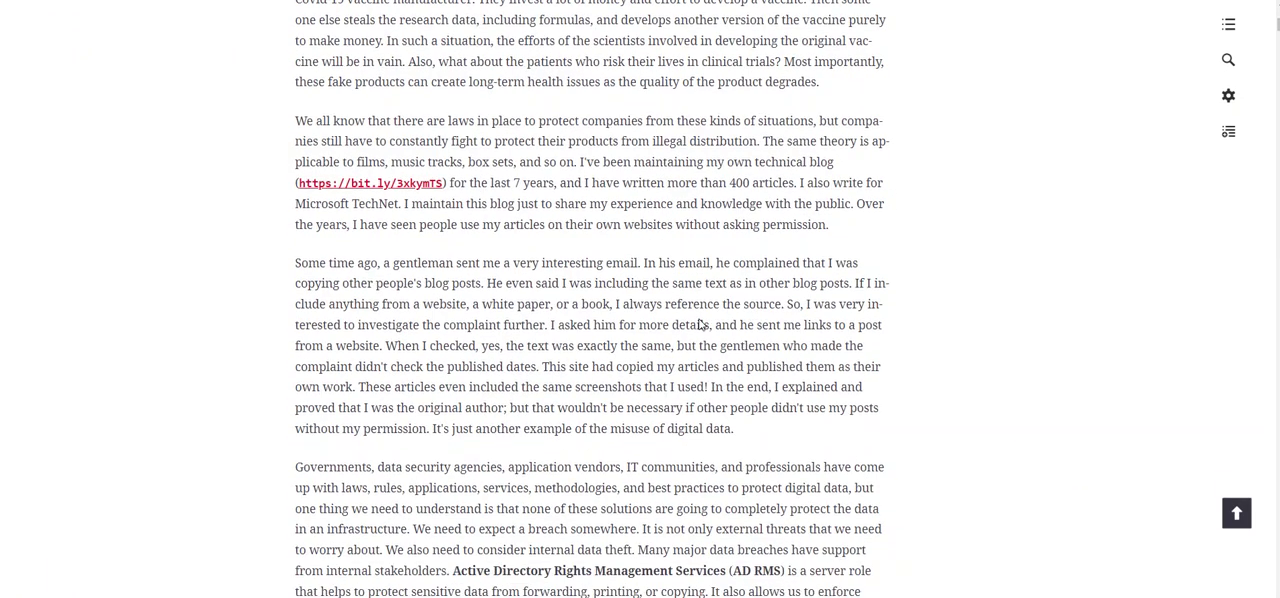
scroll(700, 324, down, 2)
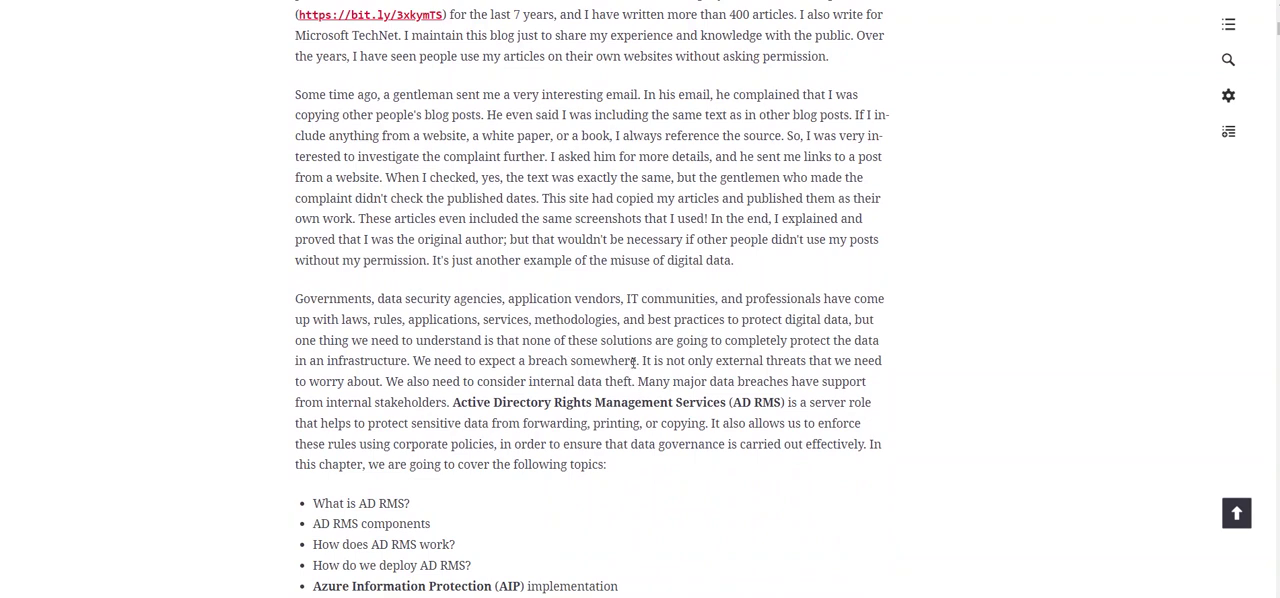
scroll(793, 377, down, 2)
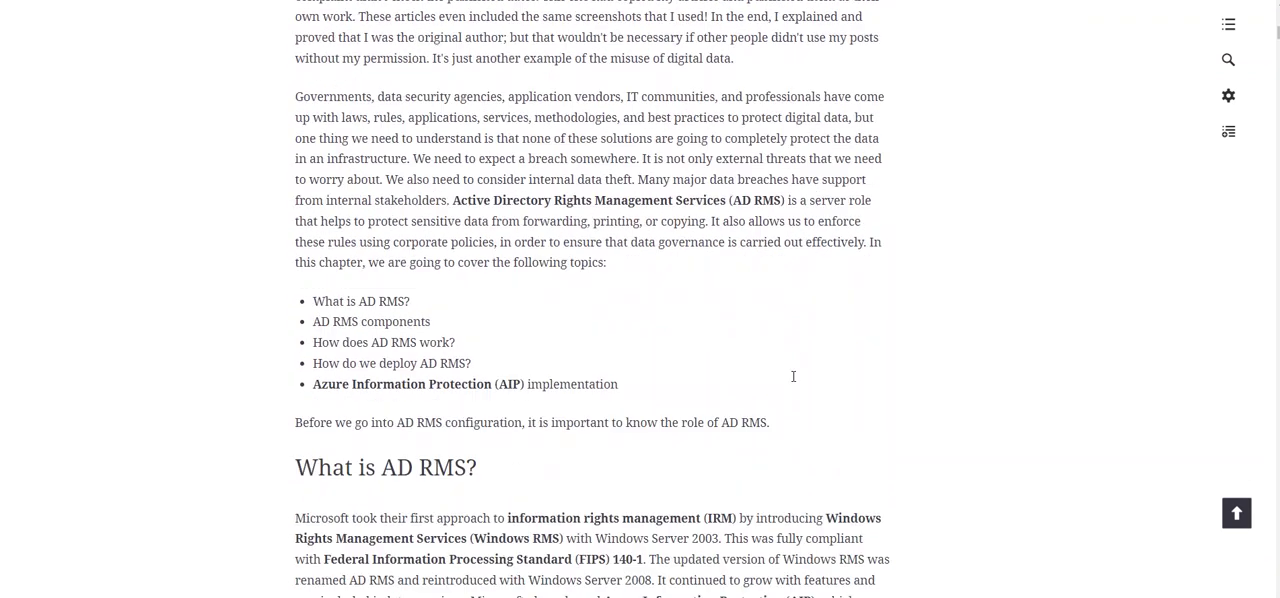
scroll(791, 371, down, 2)
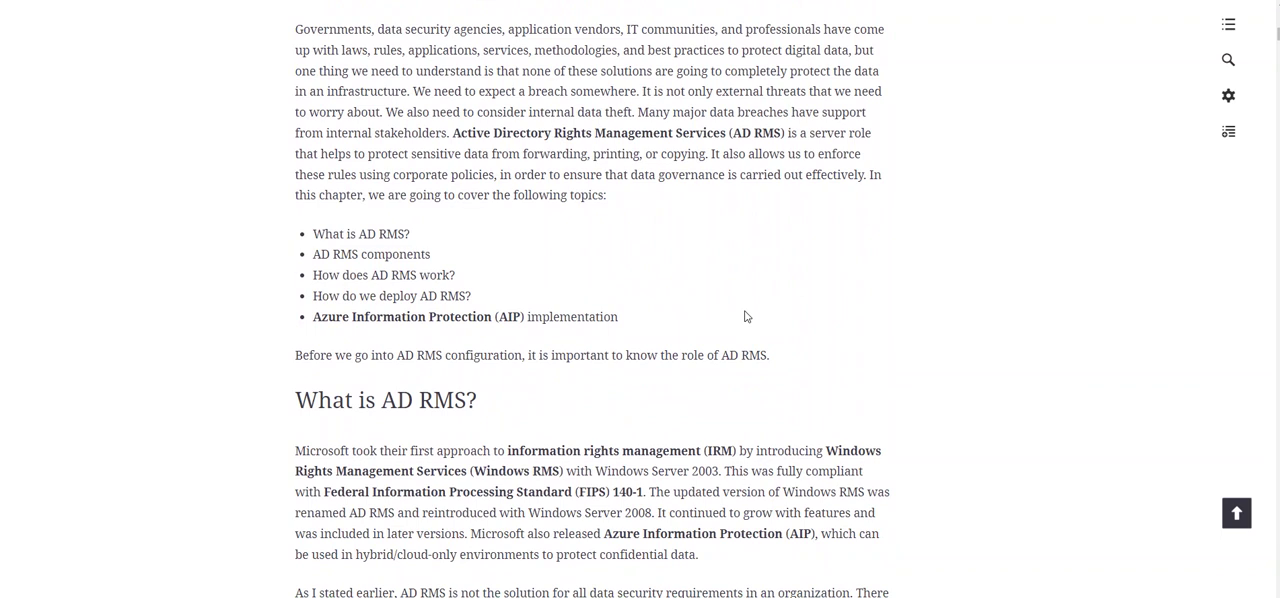
scroll(744, 316, down, 1)
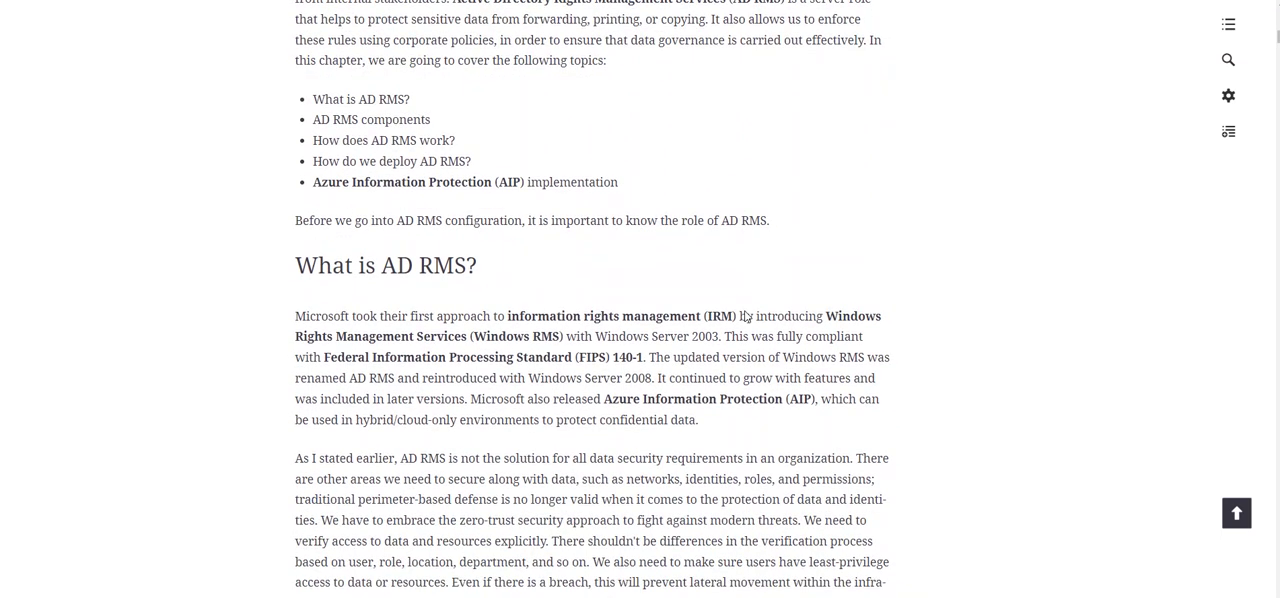
scroll(744, 316, down, 1)
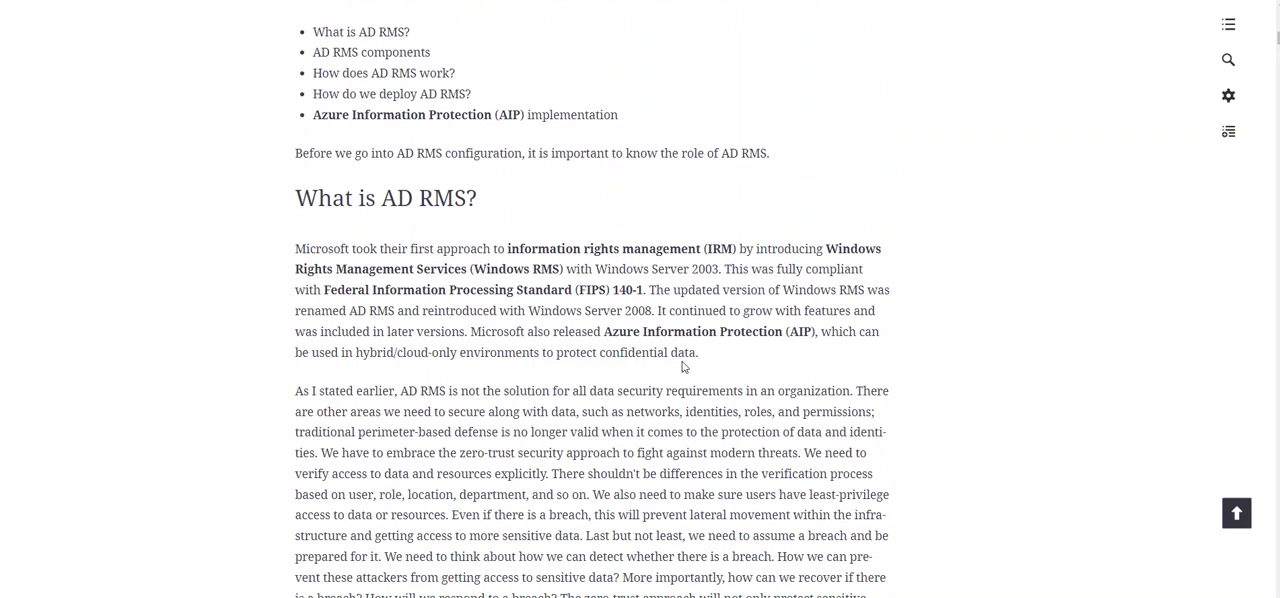
scroll(669, 387, down, 2)
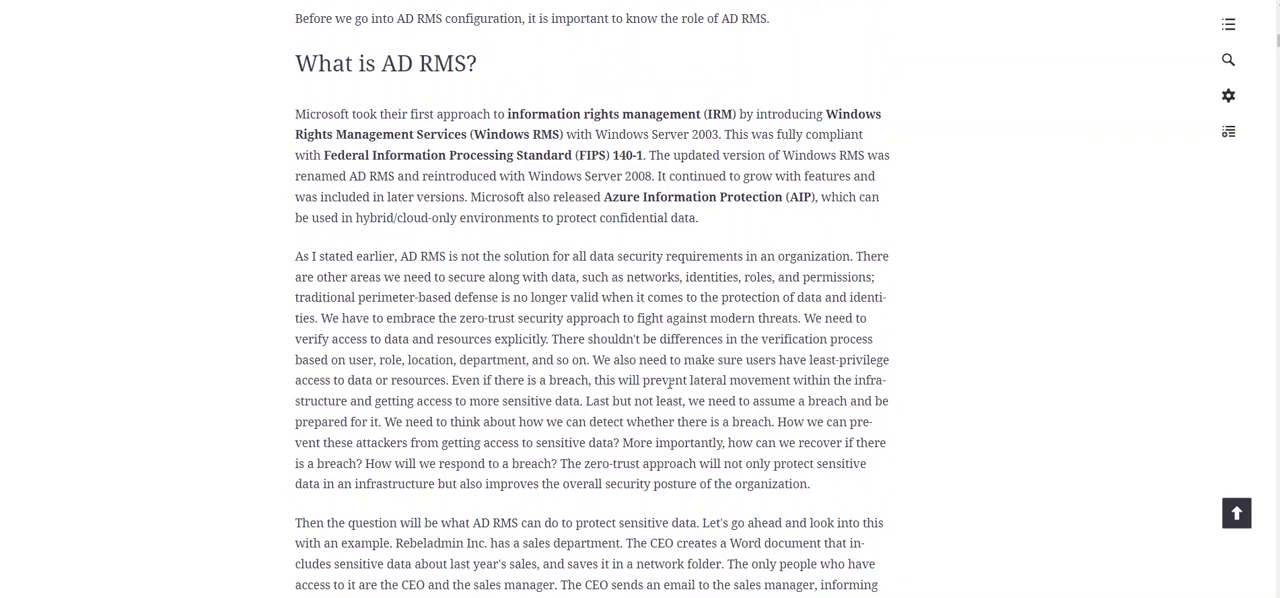
scroll(669, 382, down, 2)
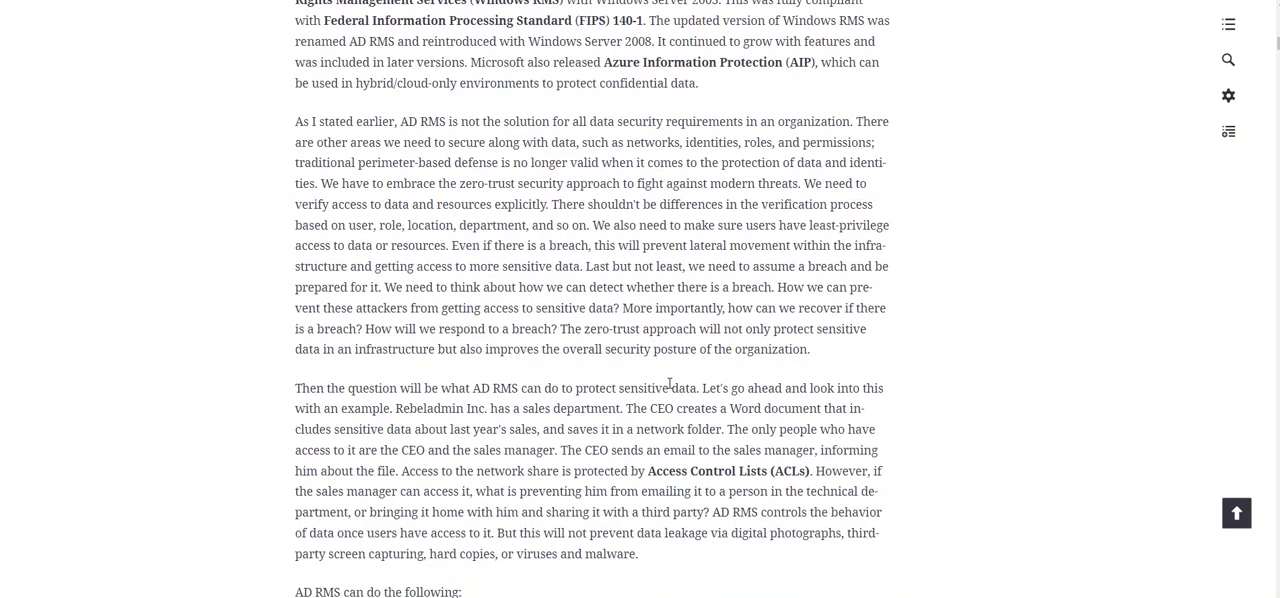
scroll(669, 383, down, 1)
scroll(669, 383, down, 2)
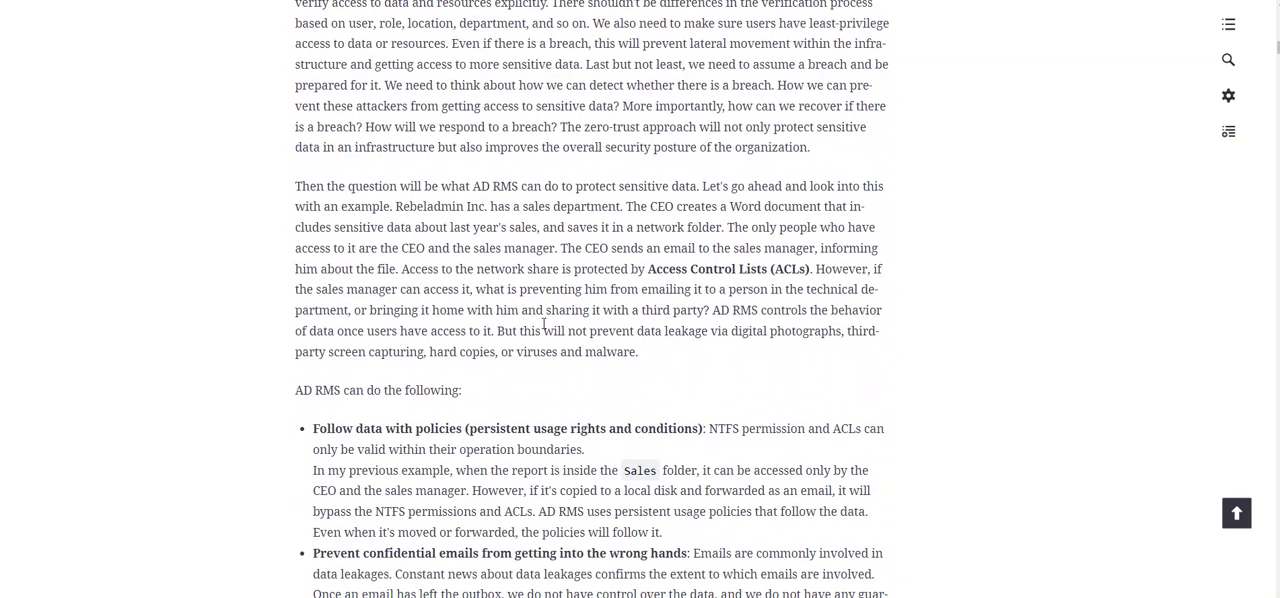
scroll(543, 323, down, 1)
scroll(543, 325, down, 1)
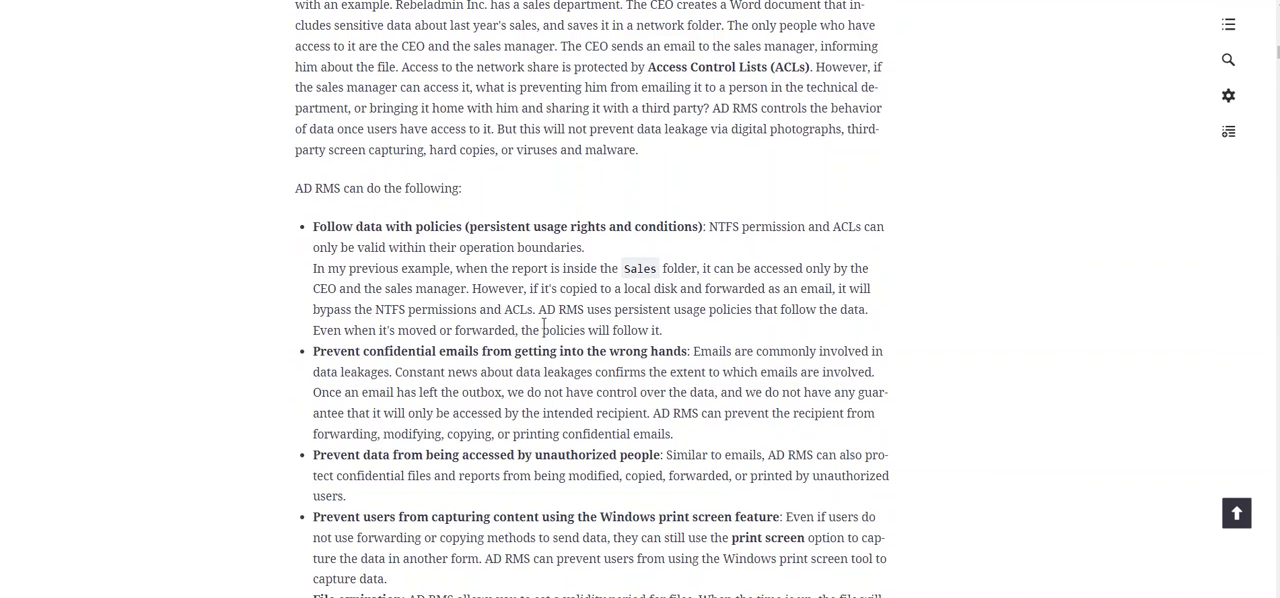
scroll(543, 325, down, 1)
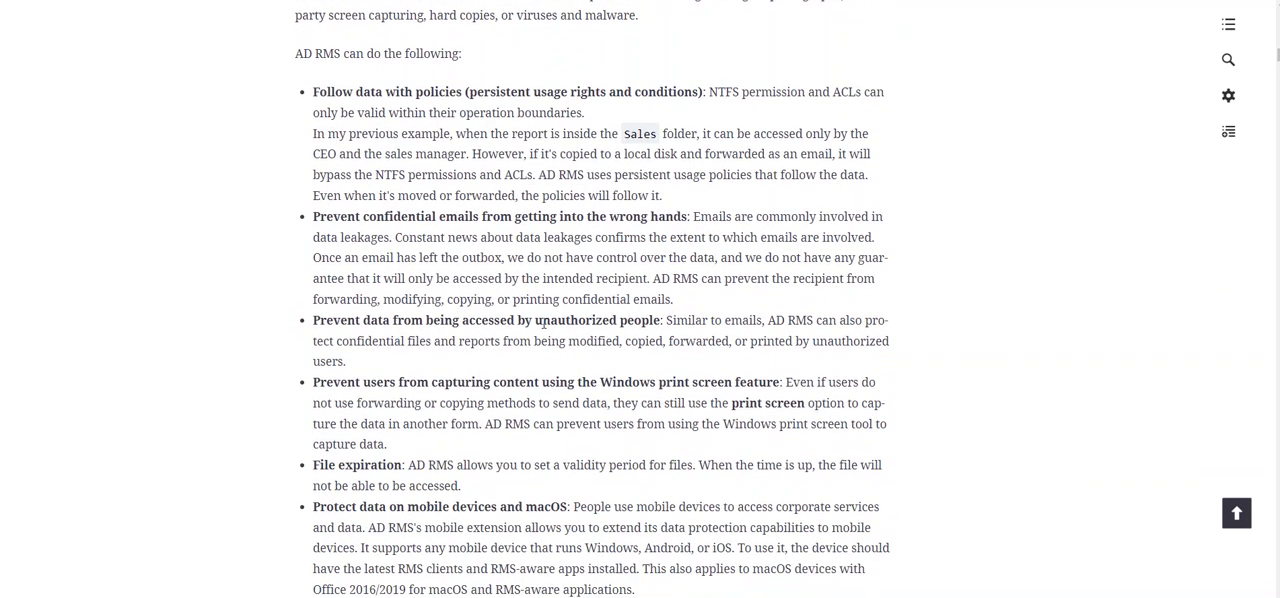
scroll(543, 322, down, 2)
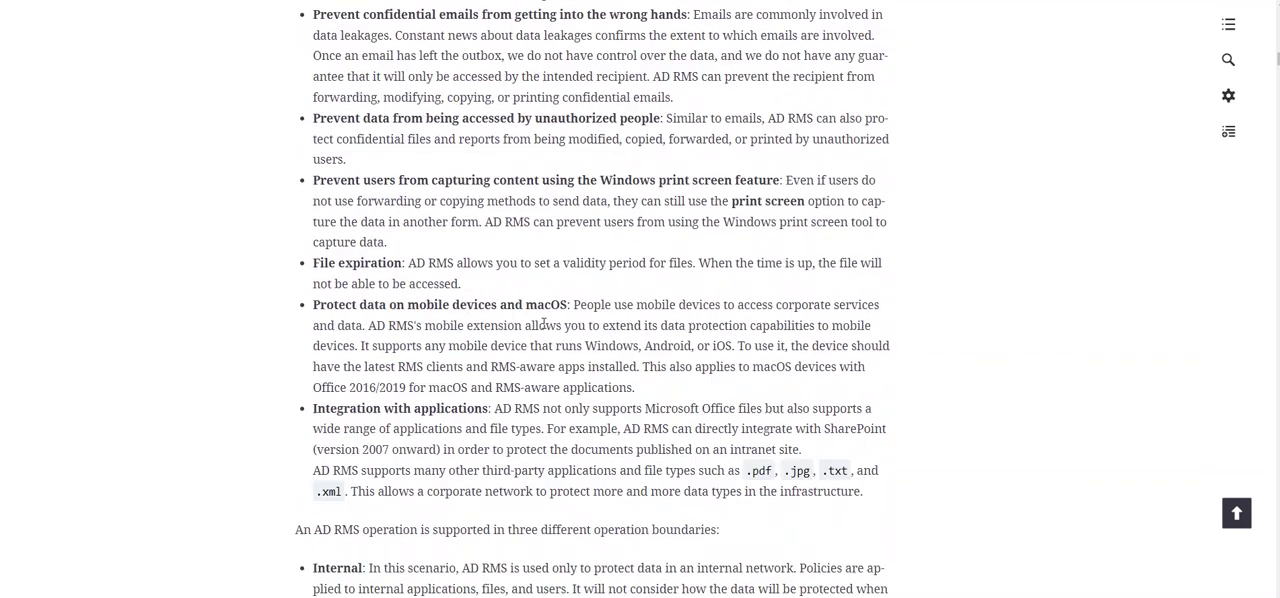
scroll(655, 286, up, 1)
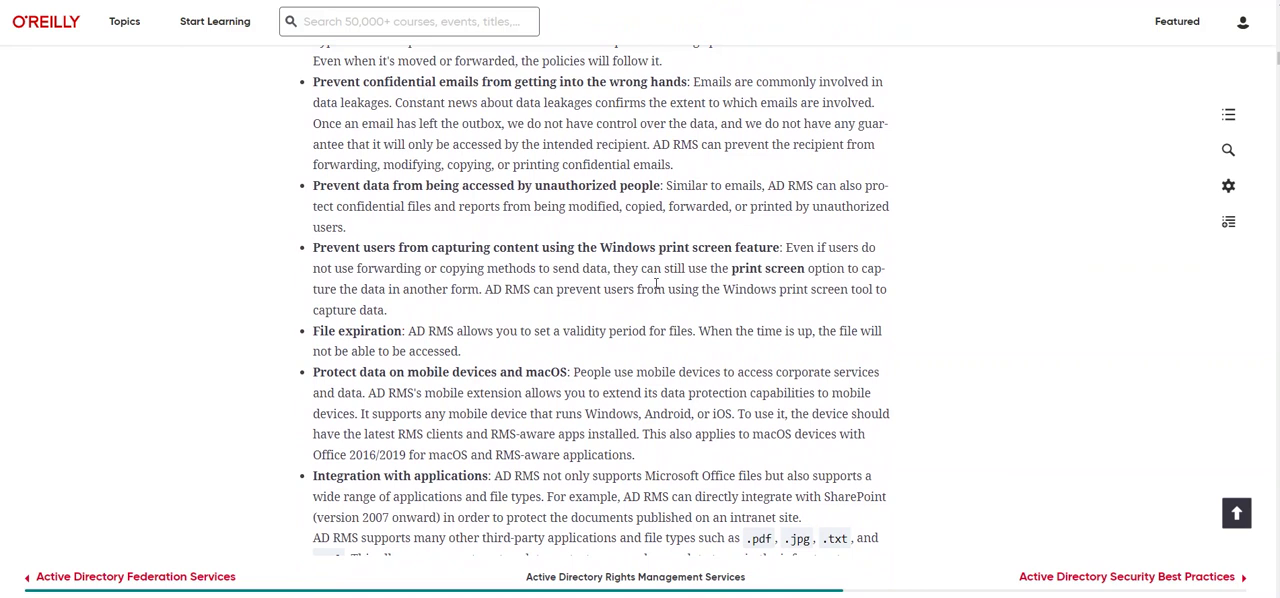
scroll(656, 284, up, 1)
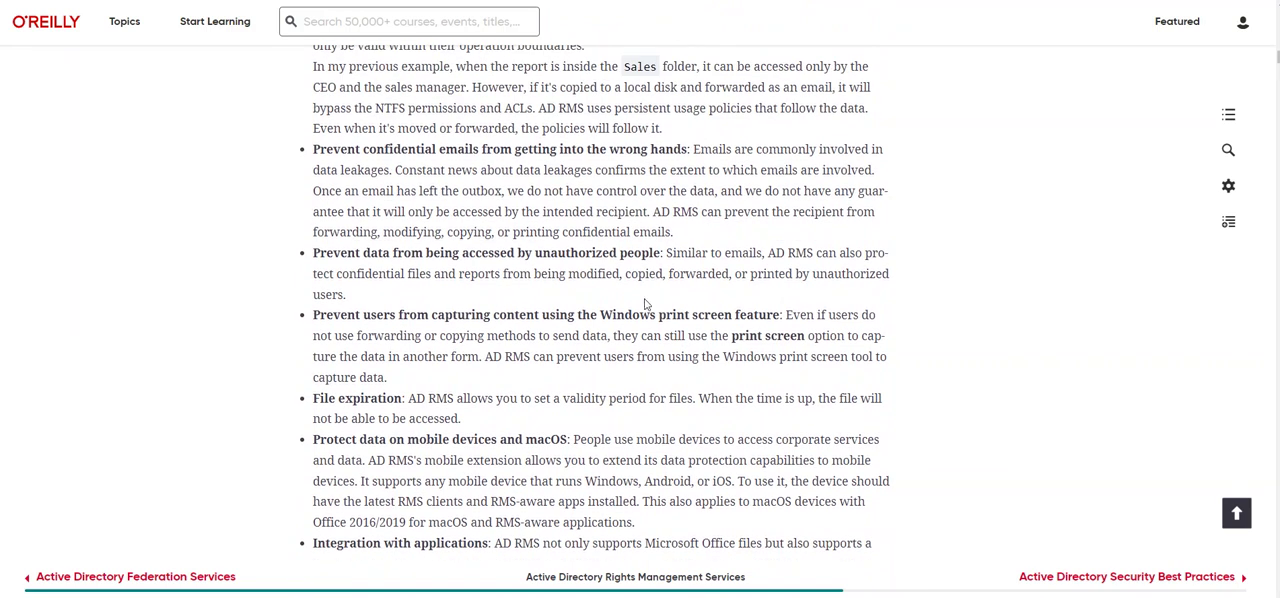
scroll(645, 304, down, 1)
scroll(645, 304, down, 2)
scroll(645, 304, down, 1)
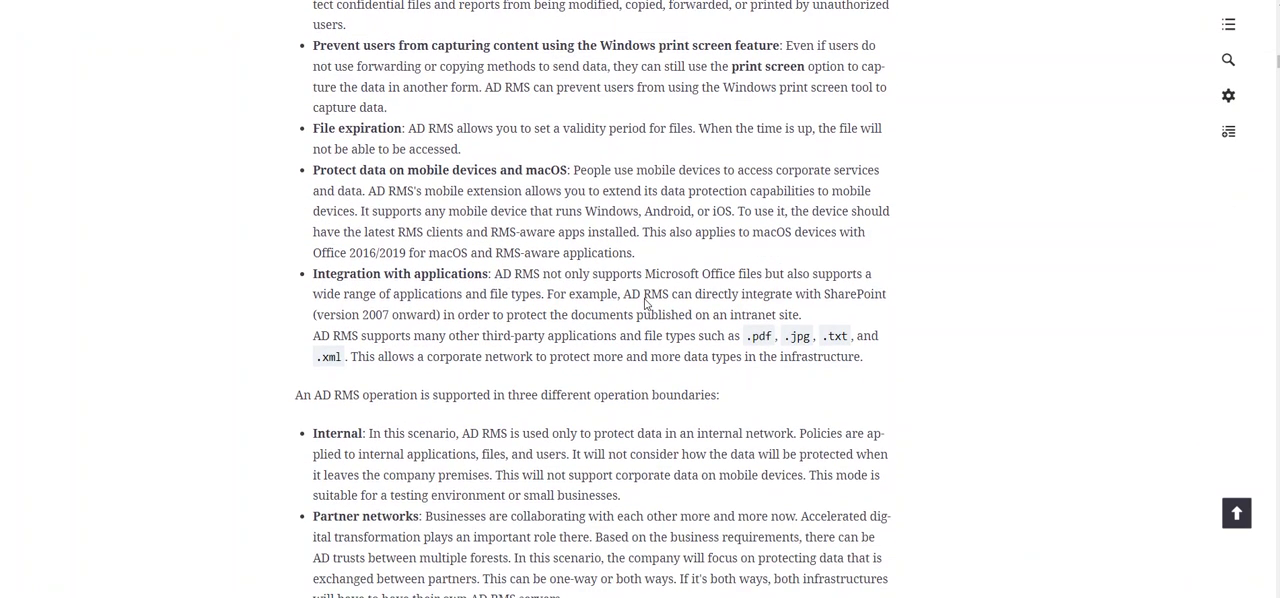
scroll(645, 304, down, 1)
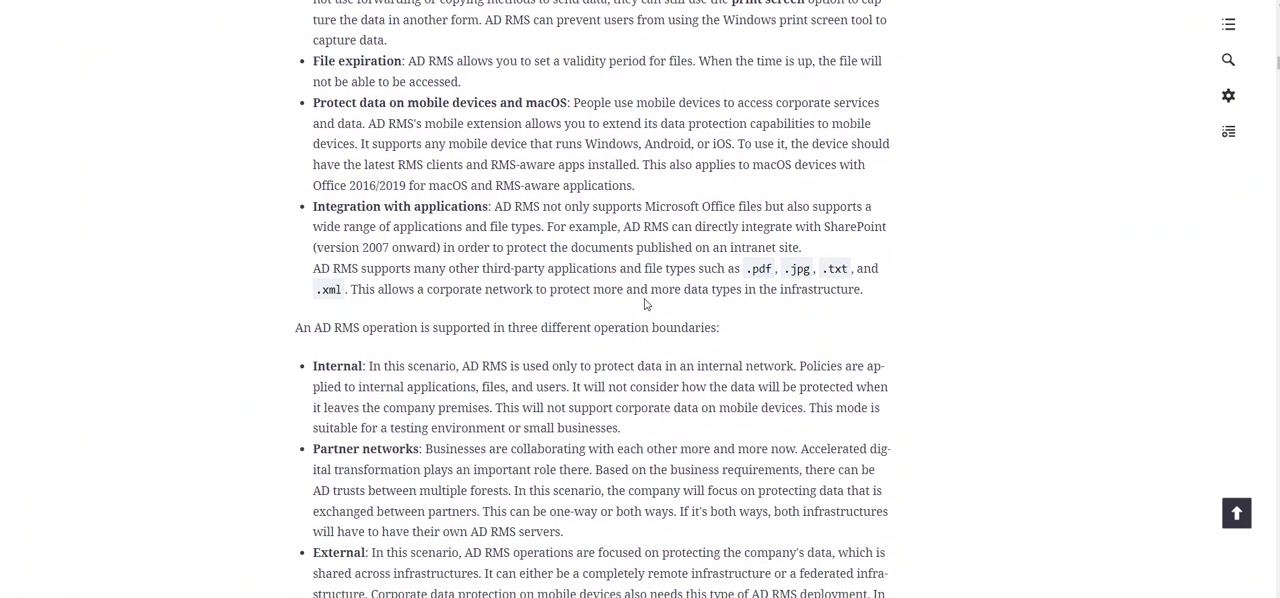
scroll(645, 304, down, 1)
scroll(645, 304, down, 2)
scroll(645, 304, down, 2)
scroll(645, 304, down, 2)
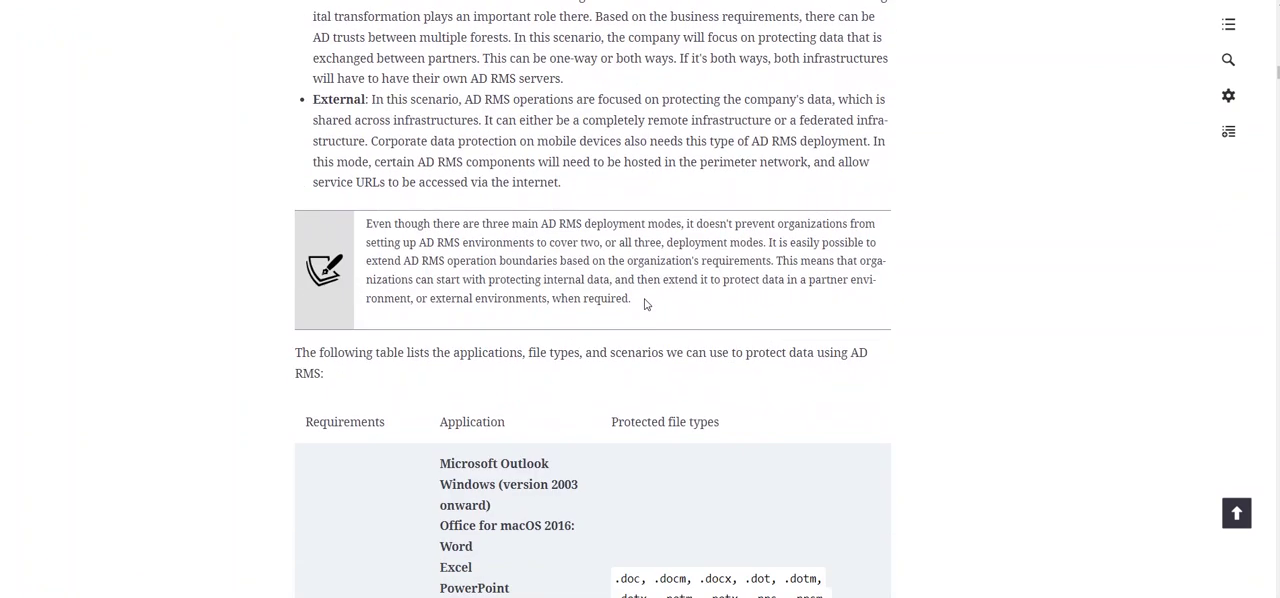
scroll(645, 304, down, 2)
scroll(645, 304, down, 2)
scroll(645, 304, down, 2)
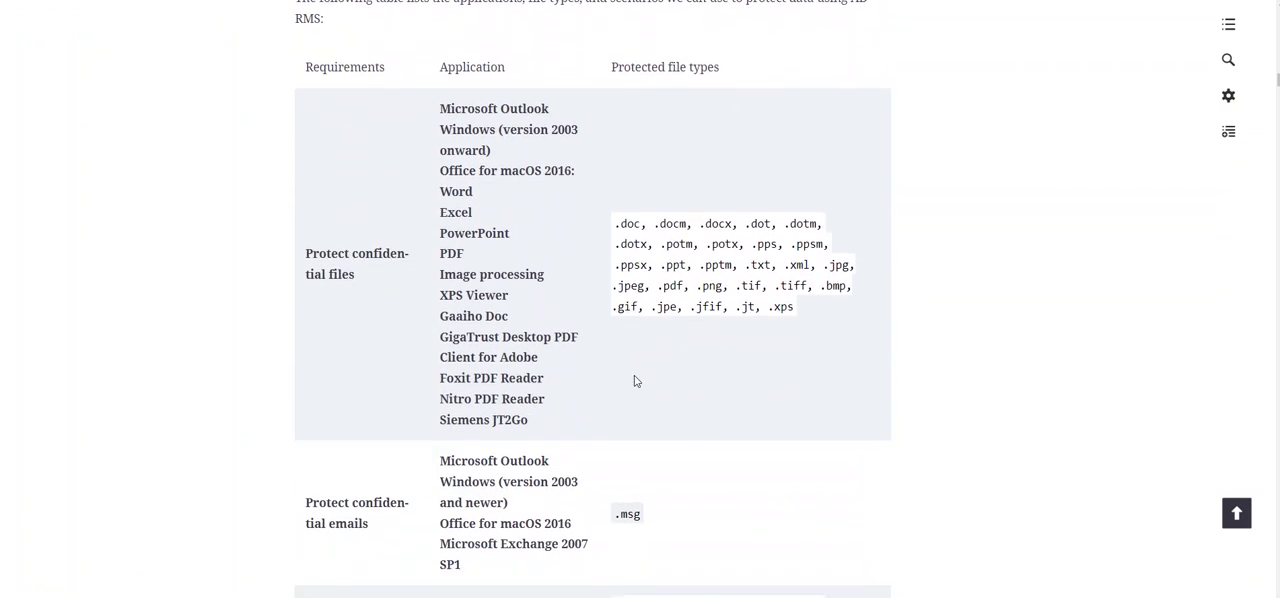
scroll(650, 386, down, 2)
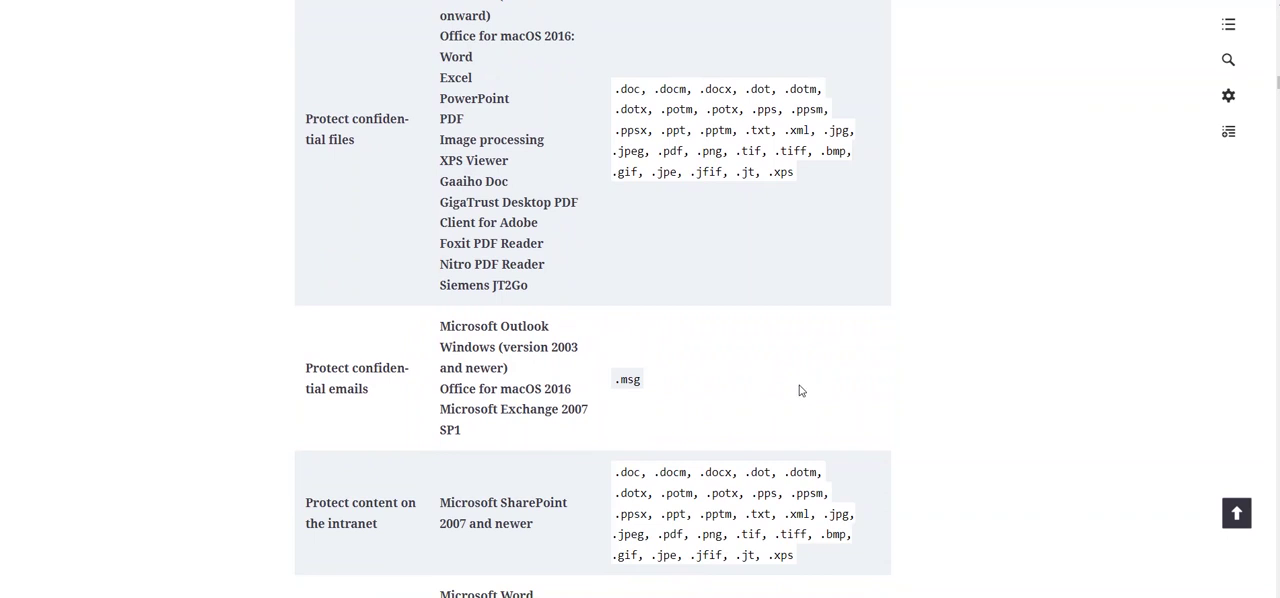
scroll(801, 391, down, 2)
scroll(801, 391, down, 3)
scroll(801, 391, down, 2)
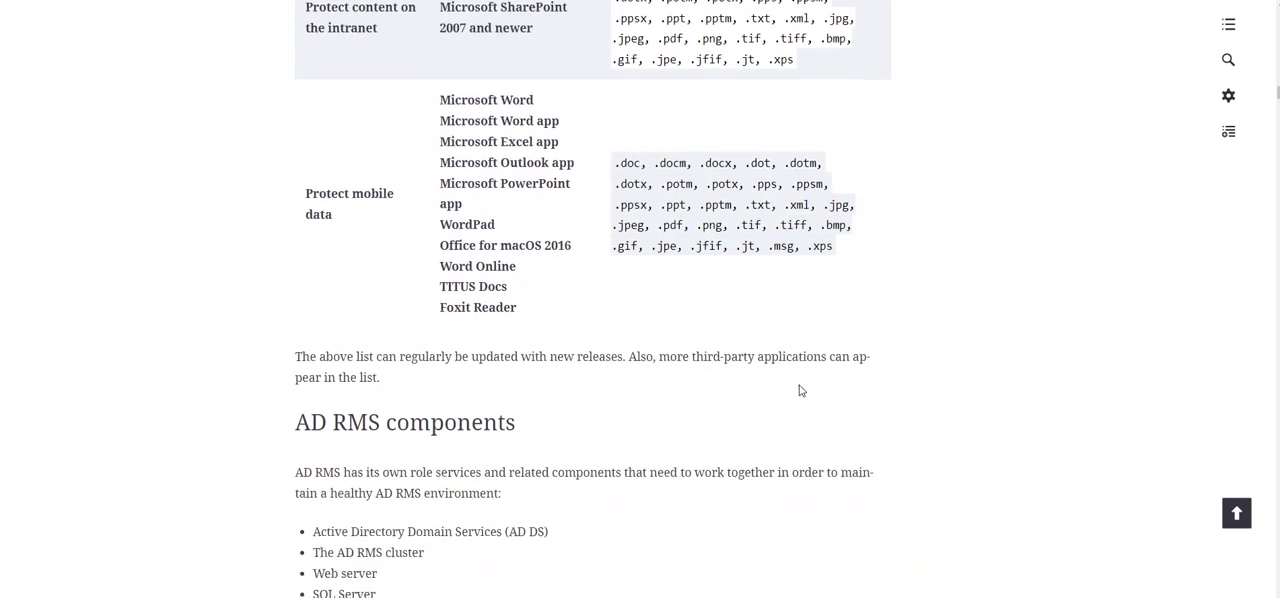
scroll(801, 391, down, 2)
scroll(800, 390, down, 1)
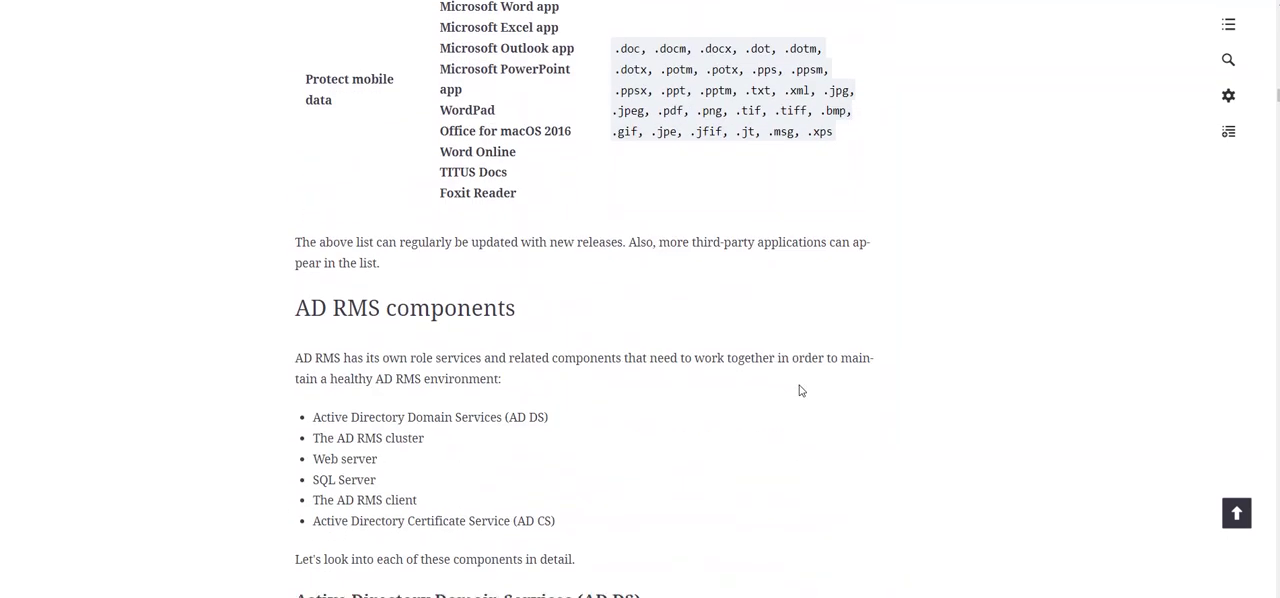
scroll(800, 390, down, 1)
scroll(800, 390, down, 1)
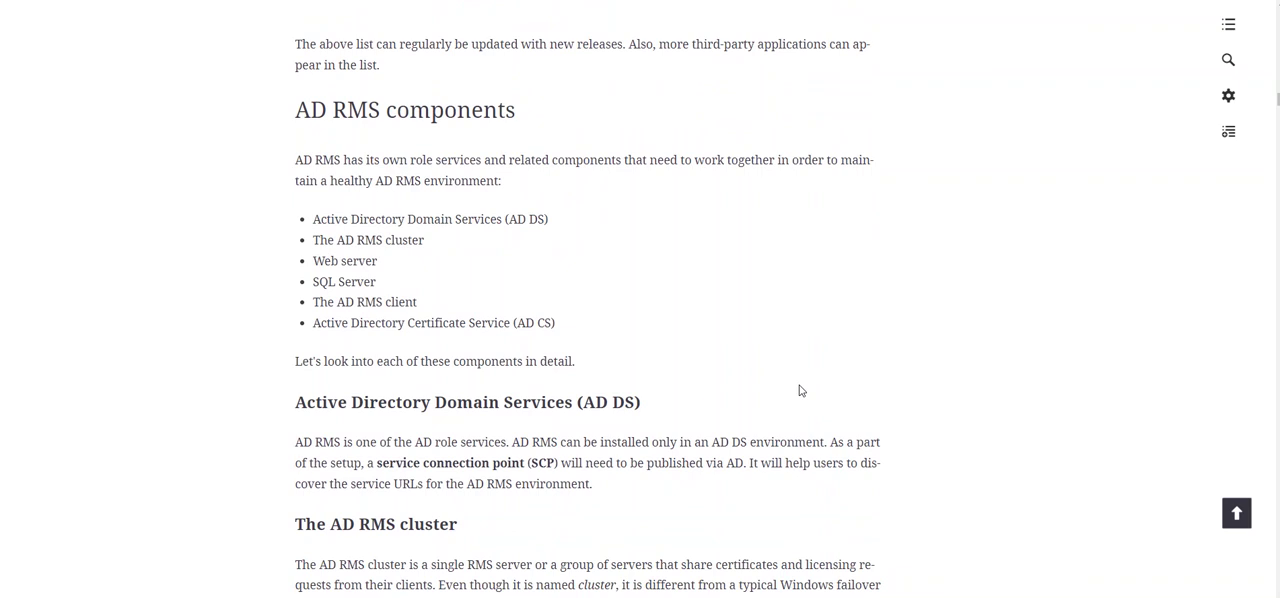
scroll(800, 390, down, 2)
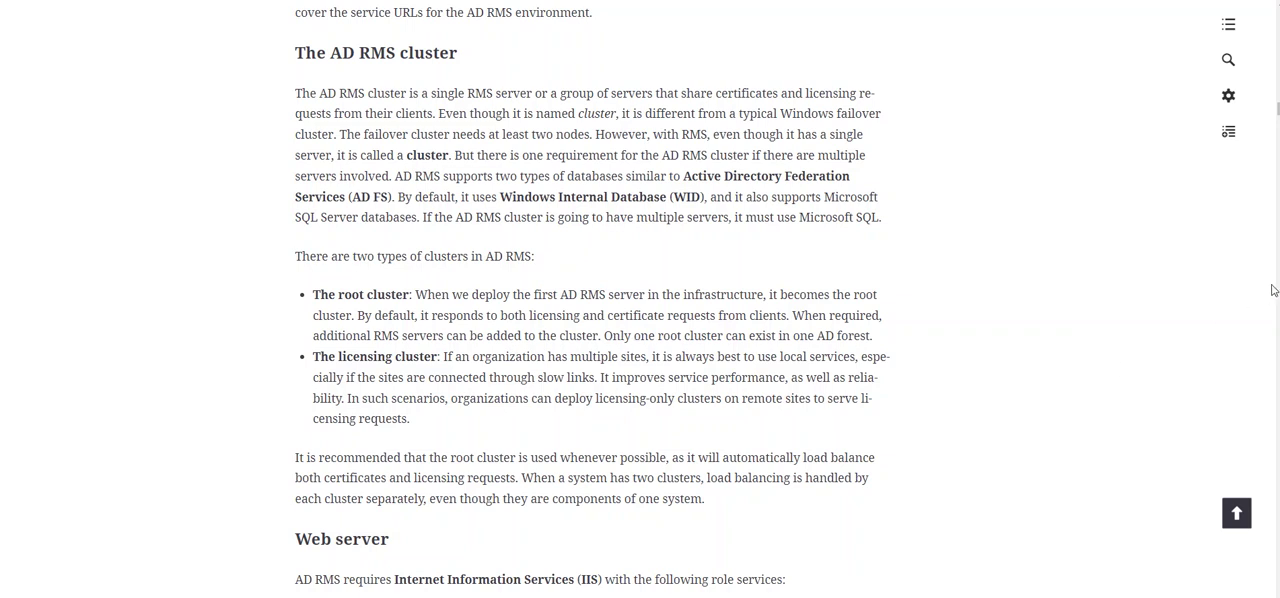
scroll(640, 300, down, 3)
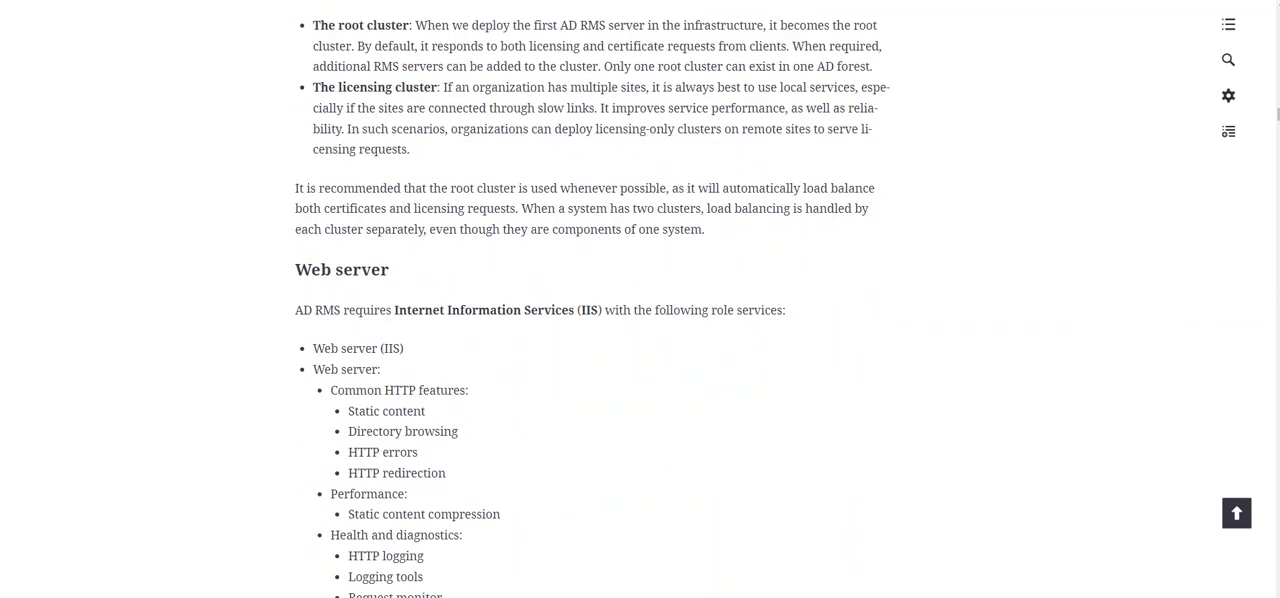
scroll(937, 329, down, 3)
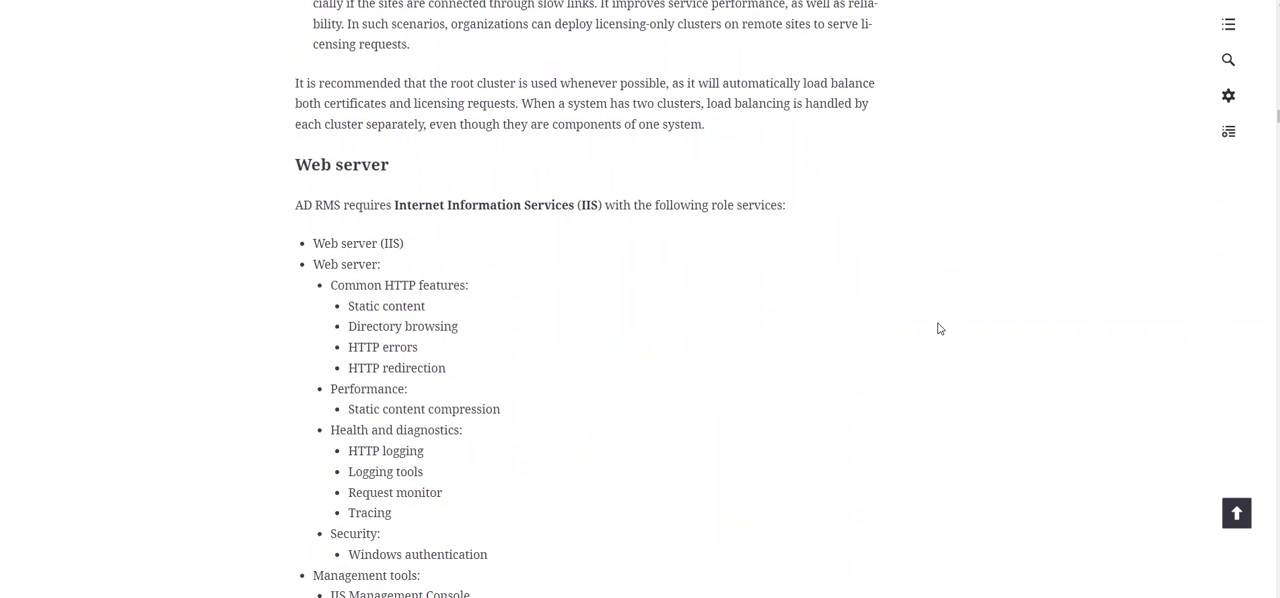
scroll(937, 329, down, 3)
scroll(937, 329, down, 3)
scroll(937, 329, down, 1)
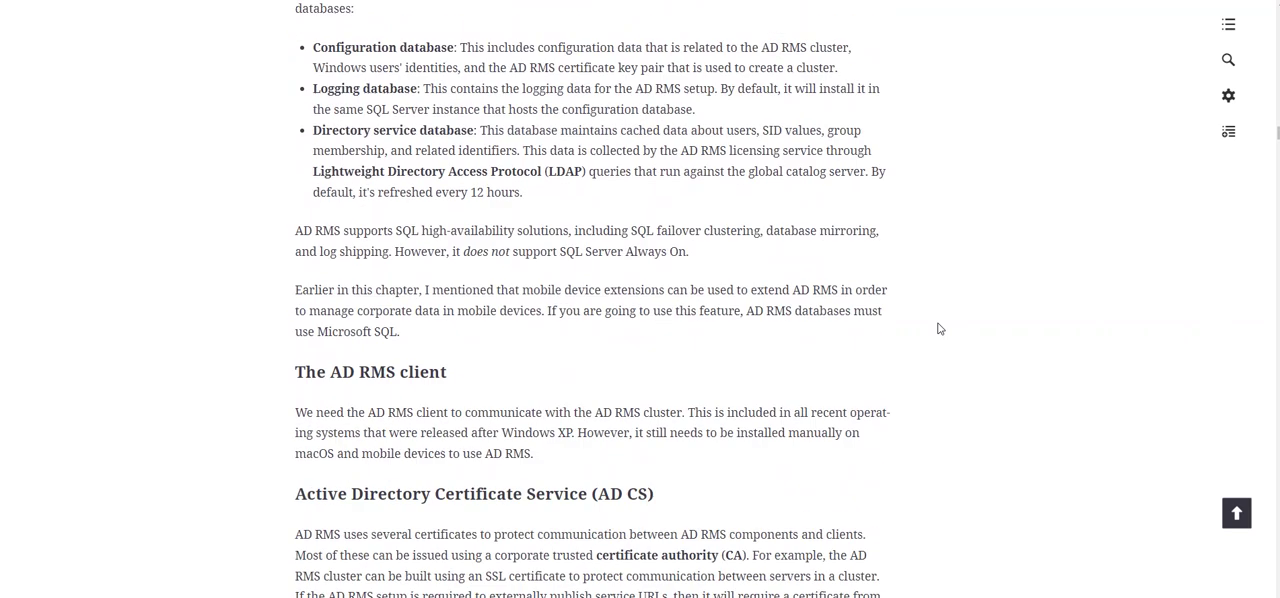
scroll(937, 329, down, 1)
scroll(937, 329, down, 2)
scroll(937, 329, down, 1)
scroll(937, 329, down, 2)
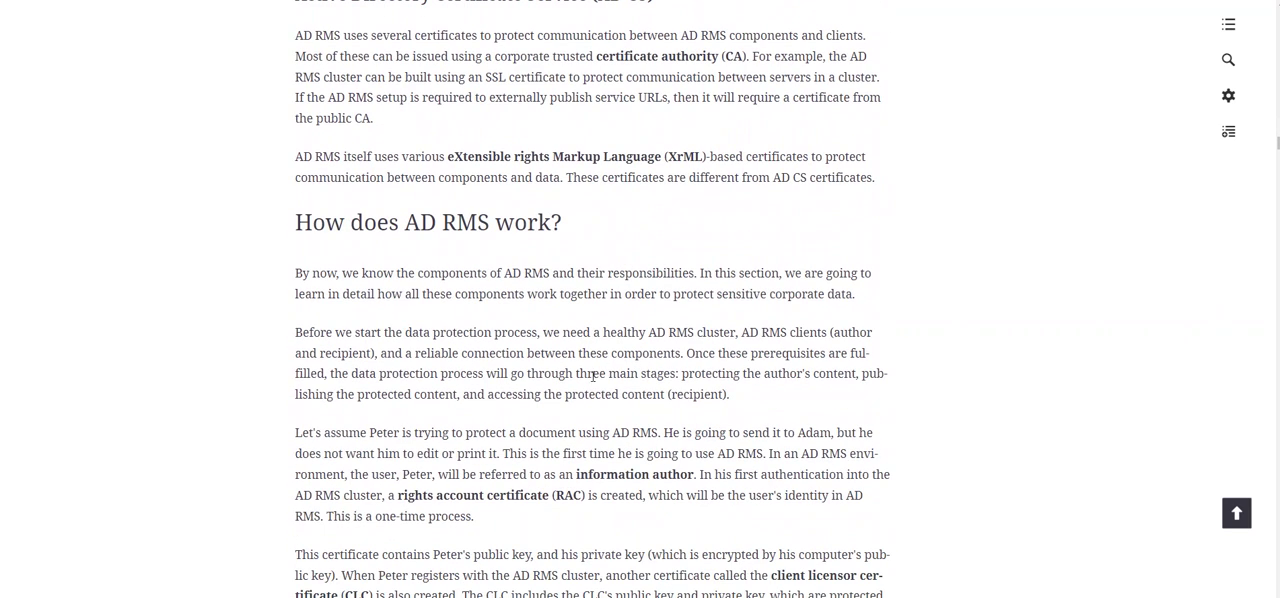
scroll(650, 370, down, 2)
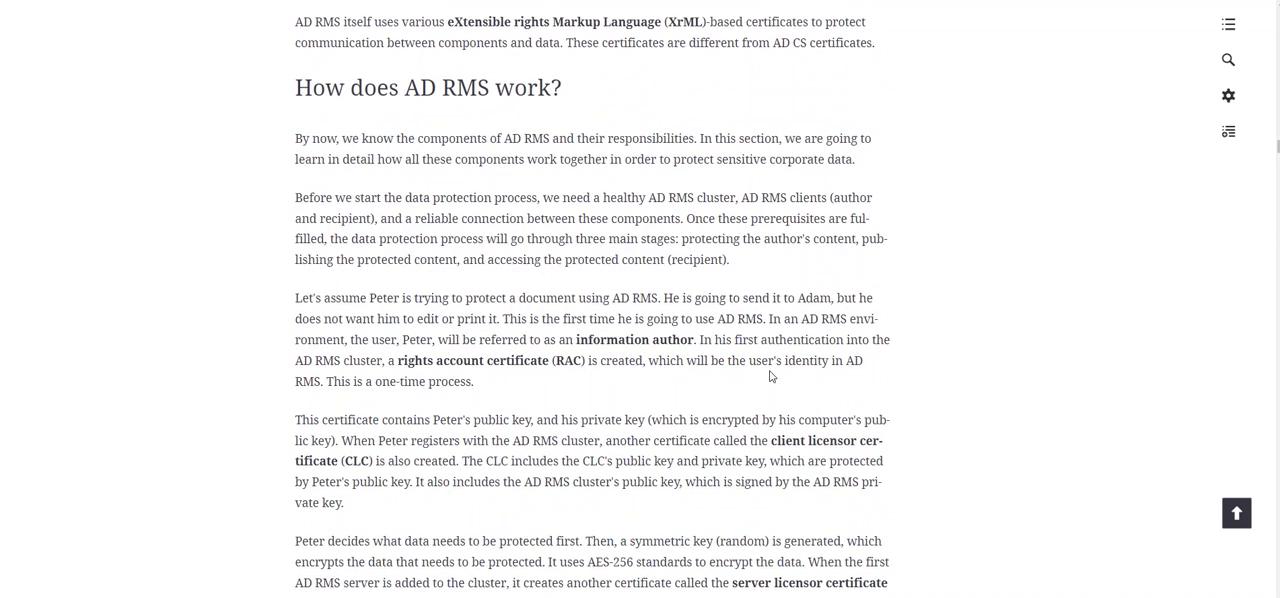
scroll(800, 436, down, 2)
scroll(800, 436, down, 2)
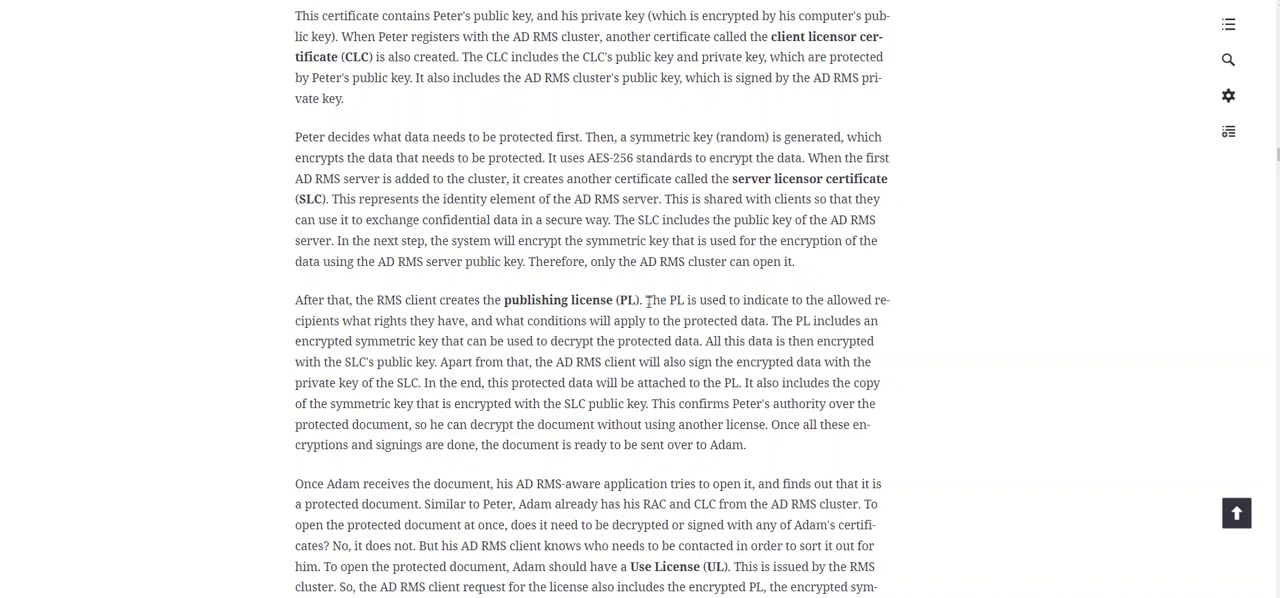
scroll(648, 301, down, 5)
scroll(648, 301, down, 5)
scroll(648, 302, down, 5)
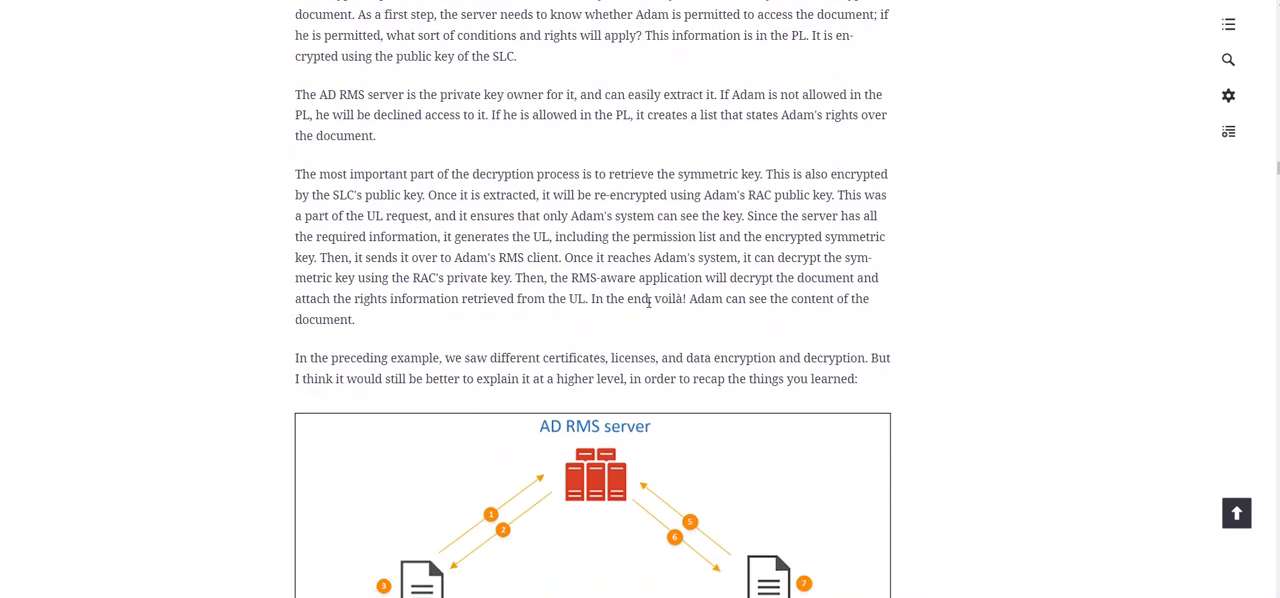
scroll(648, 301, down, 2)
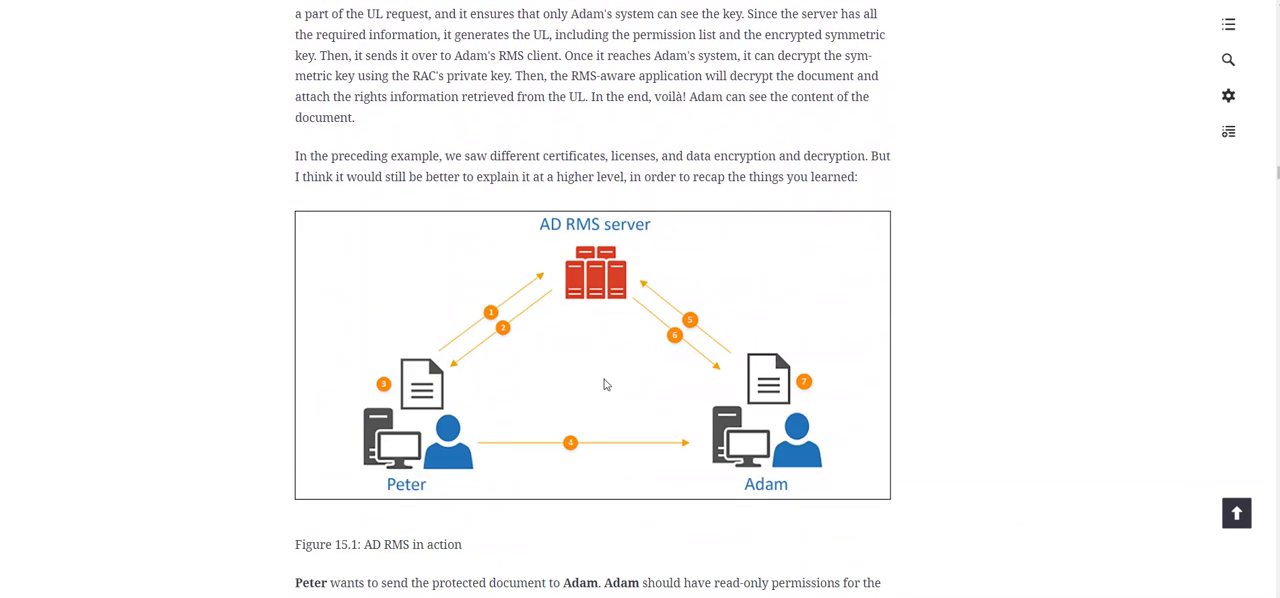
scroll(991, 323, down, 3)
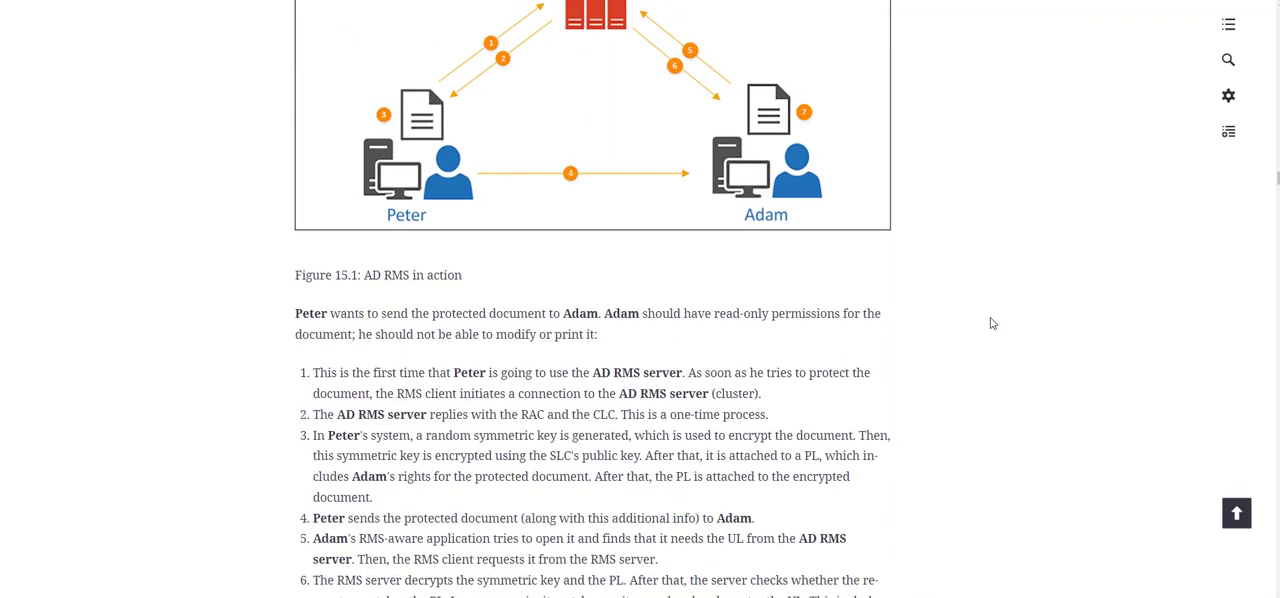
scroll(991, 323, down, 2)
scroll(991, 323, down, 2)
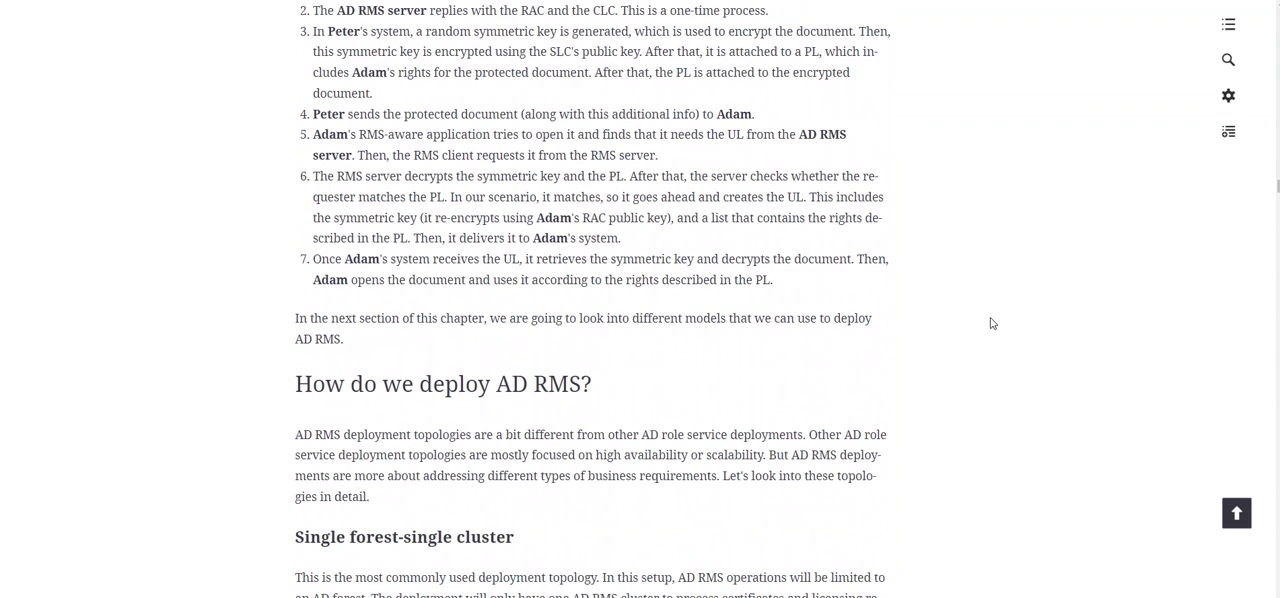
scroll(991, 323, down, 1)
scroll(991, 323, down, 1)
scroll(991, 323, down, 2)
scroll(991, 323, down, 1)
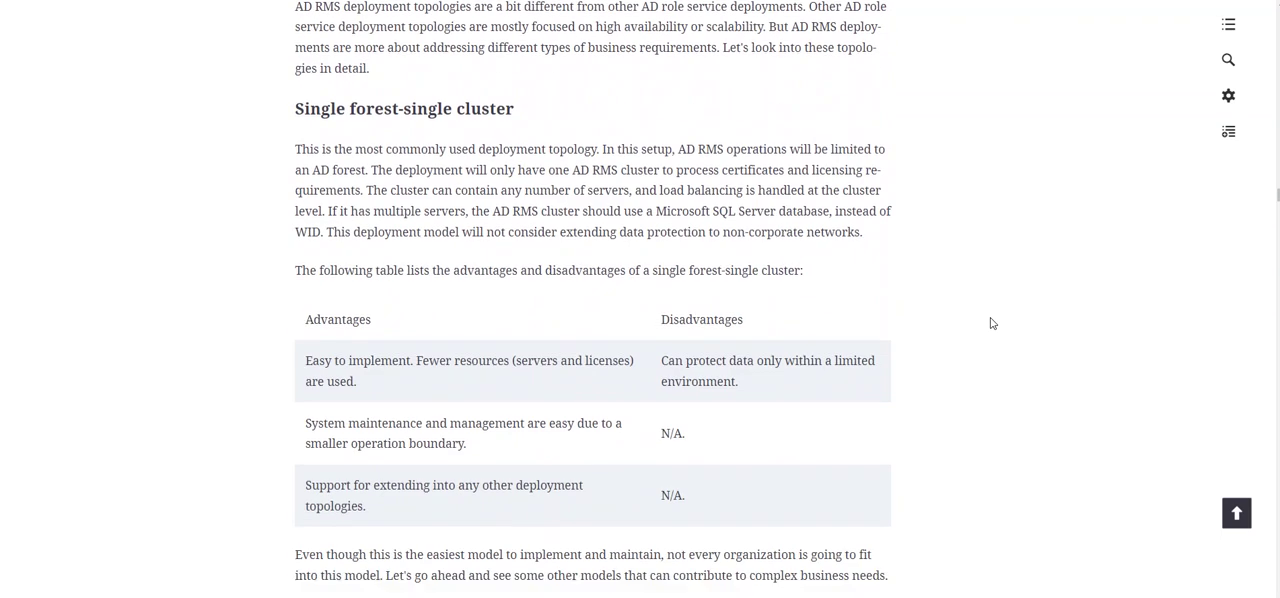
scroll(991, 323, down, 2)
scroll(991, 323, down, 1)
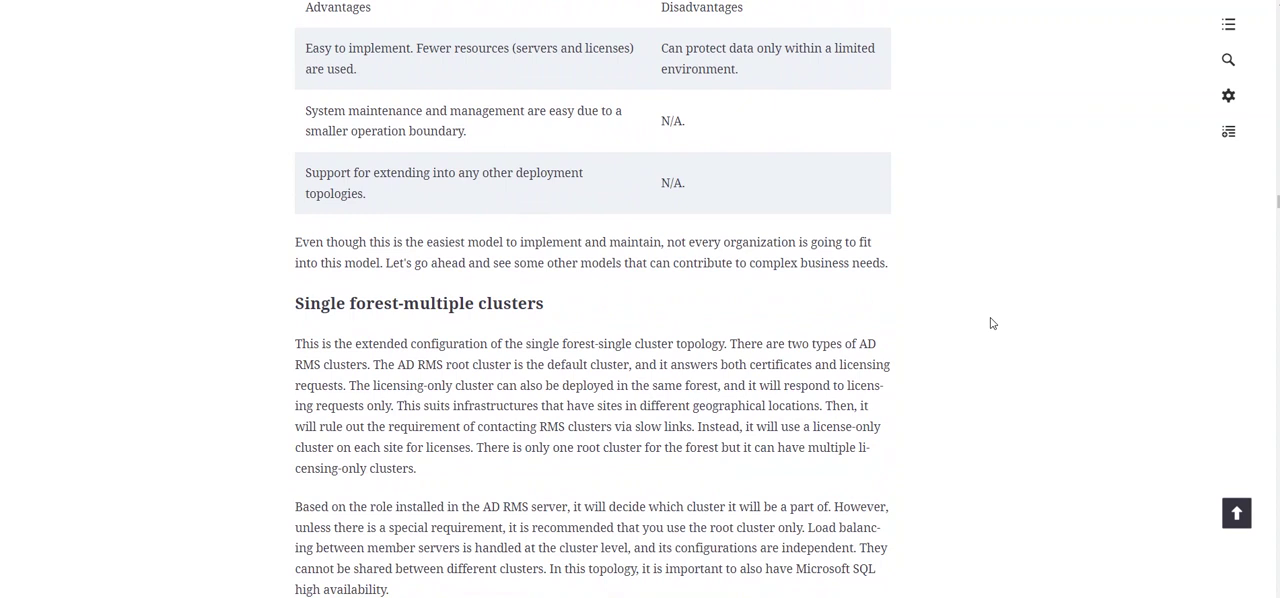
scroll(991, 323, down, 3)
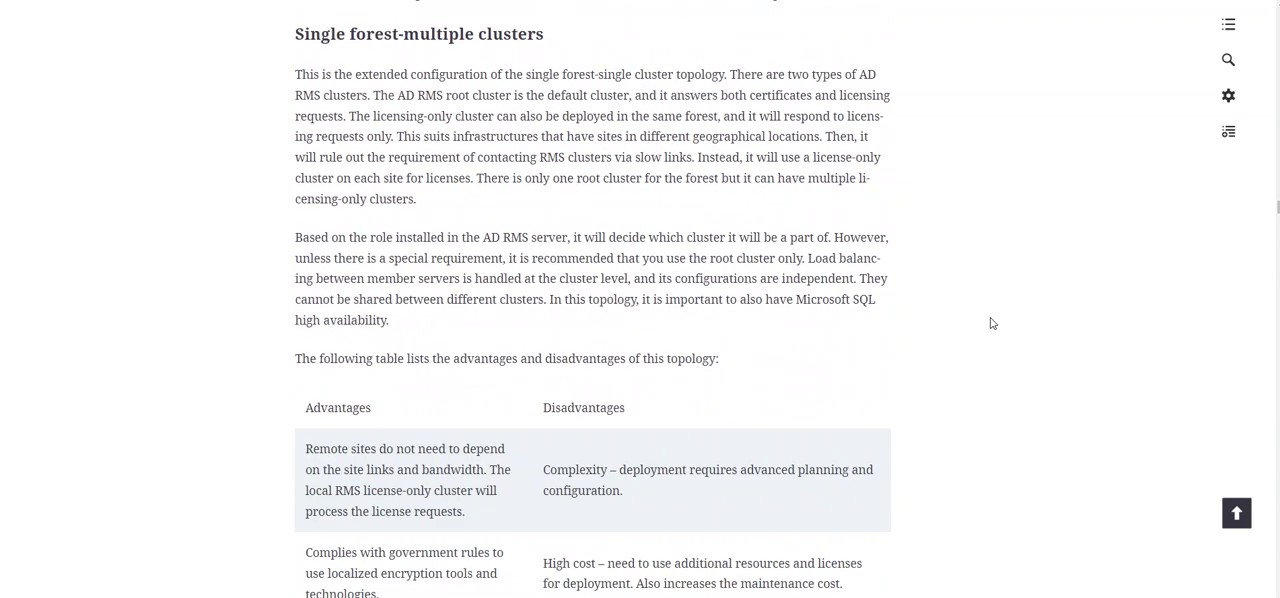
scroll(991, 323, down, 2)
scroll(991, 323, down, 1)
scroll(991, 323, down, 1)
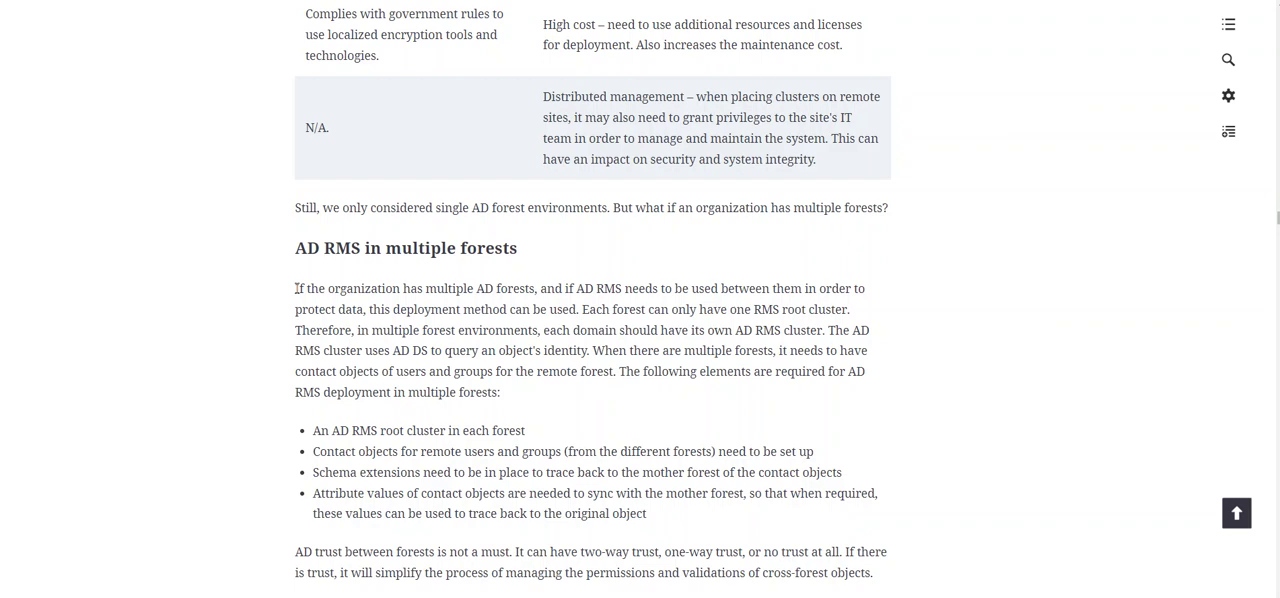
scroll(297, 288, down, 1)
scroll(297, 288, down, 2)
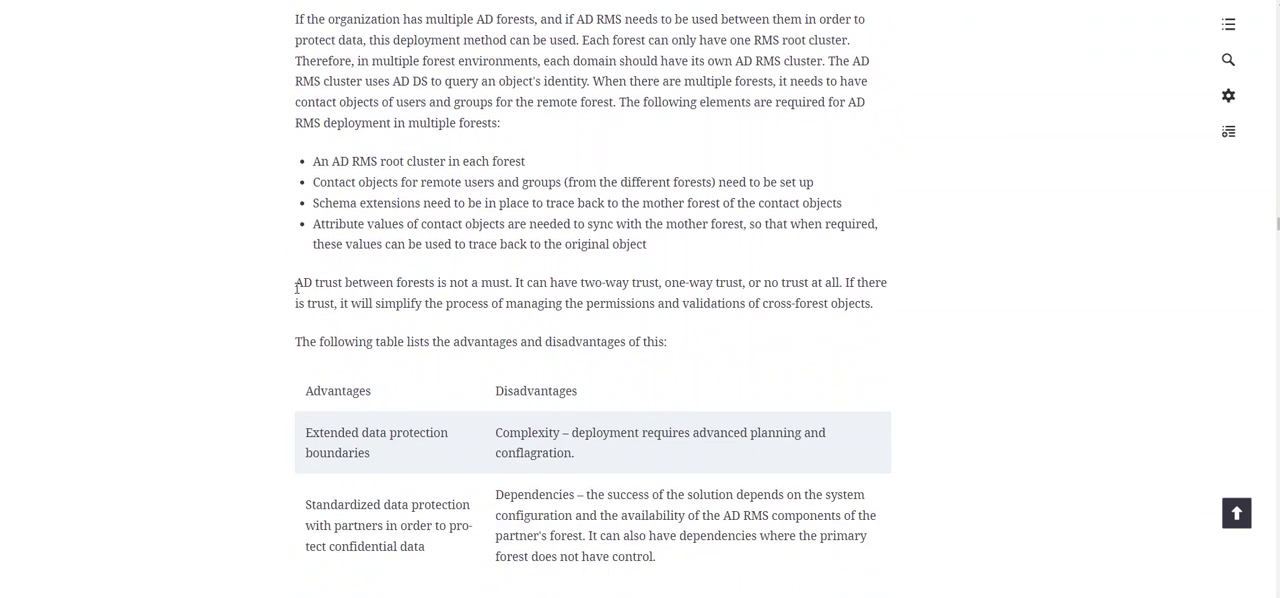
scroll(297, 288, down, 1)
scroll(297, 288, down, 2)
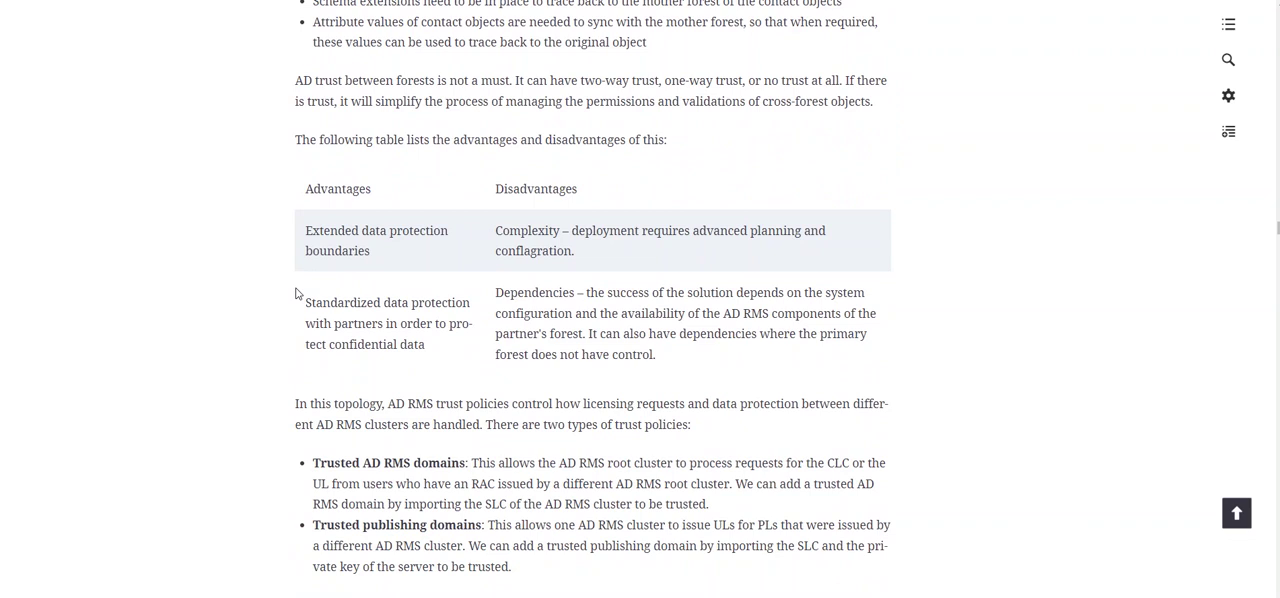